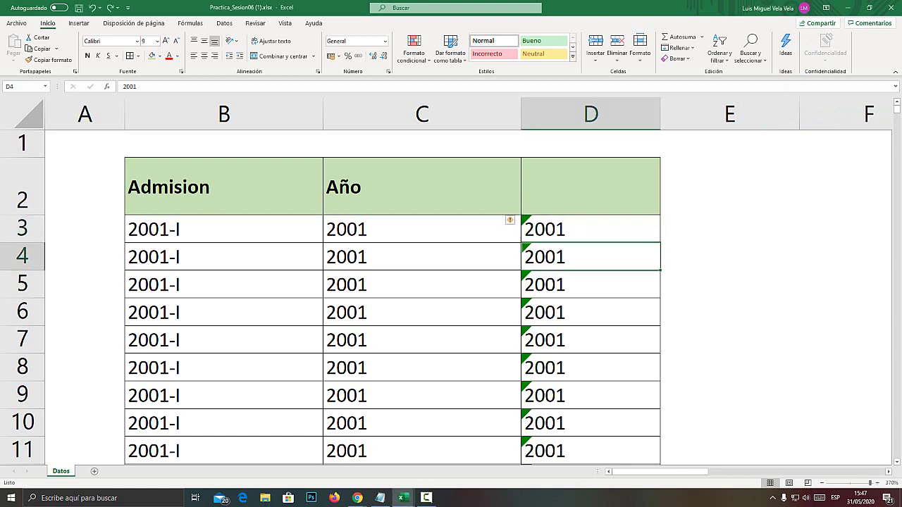
Step: Select the year values in column D, then narrow the selection to cell D3
{"action": "left_click", "coordinate": [590, 114]}
{"action": "left_click_drag", "start_coordinate": [591, 229], "coordinate": [591, 451]}
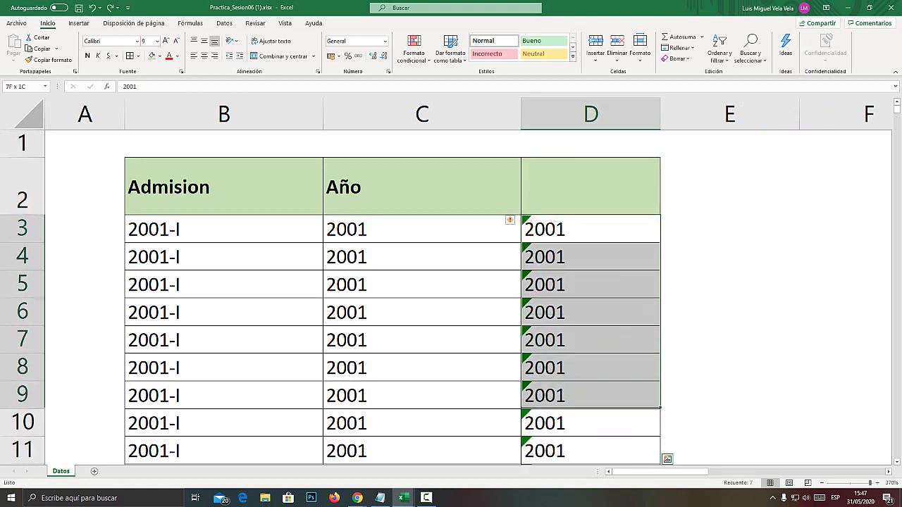
{"action": "left_click", "coordinate": [591, 229]}
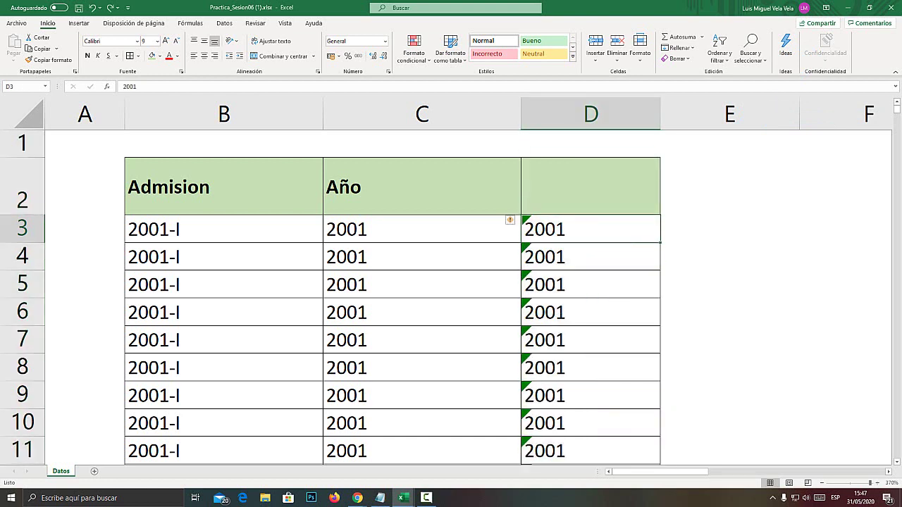
{"action": "key", "text": "super+plus"}
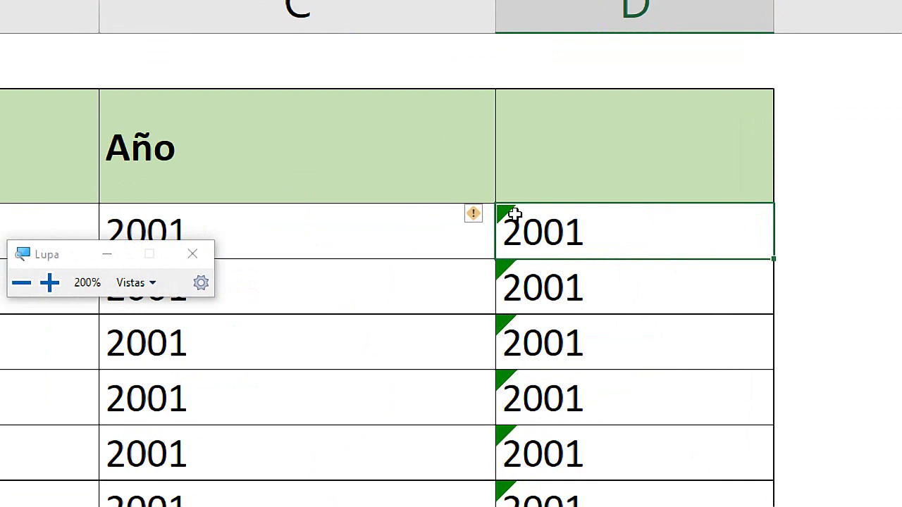
Step: Convert the text-stored years in D3 and D4 to numbers with Convertir en número
{"action": "left_click", "coordinate": [480, 217]}
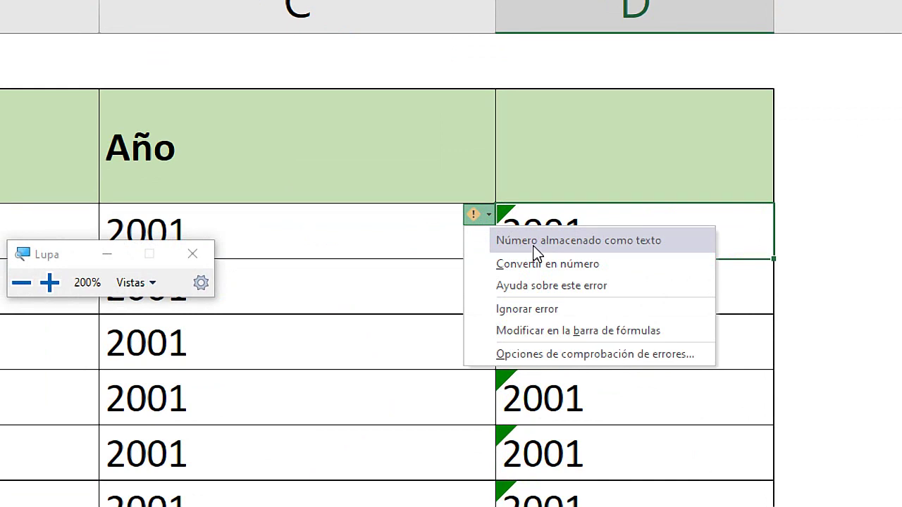
{"action": "left_click", "coordinate": [570, 269]}
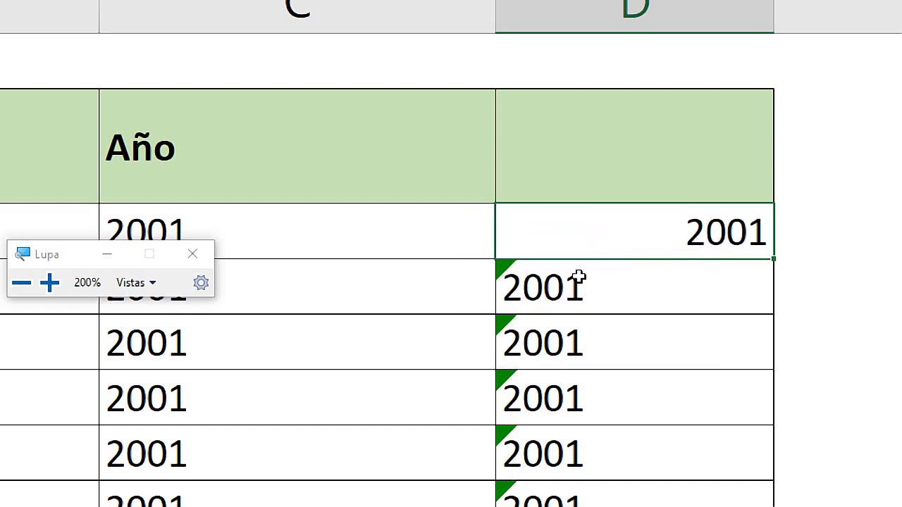
{"action": "left_click", "coordinate": [560, 282]}
{"action": "left_click", "coordinate": [476, 271]}
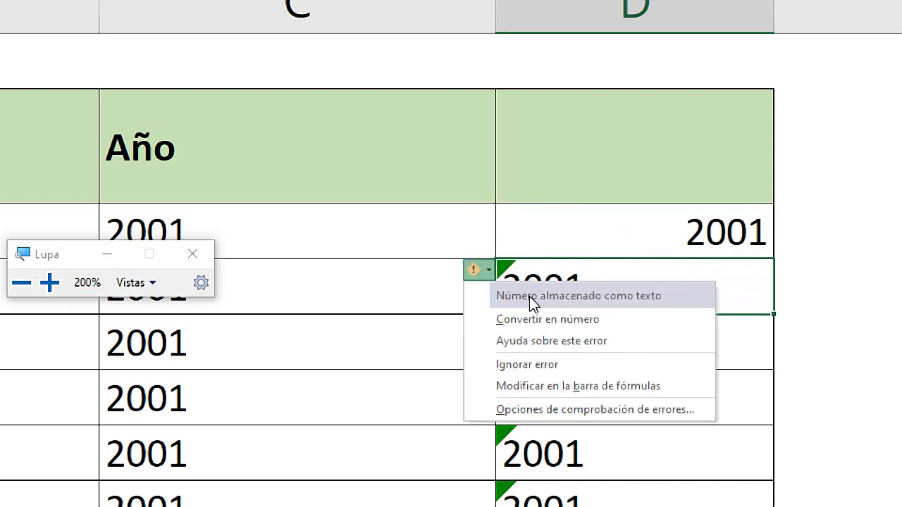
{"action": "left_click", "coordinate": [547, 320]}
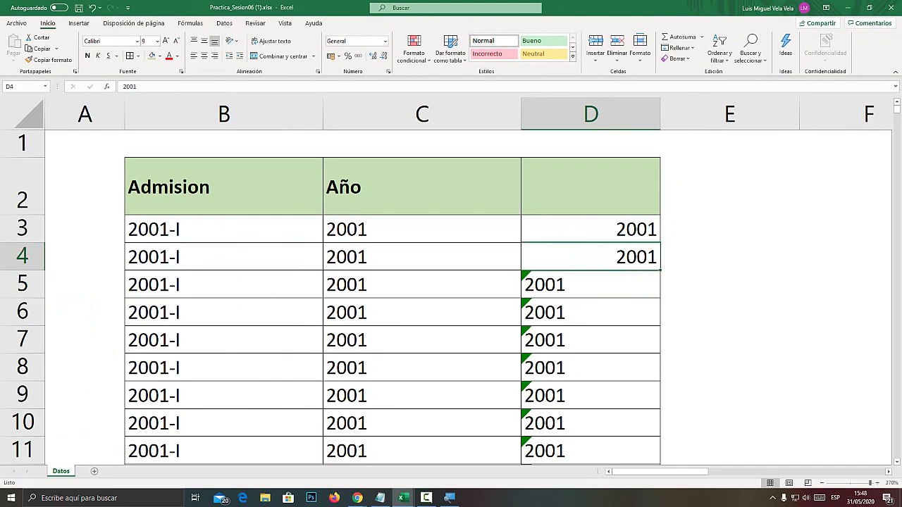
{"action": "left_click_drag", "start_coordinate": [897, 121], "coordinate": [898, 423]}
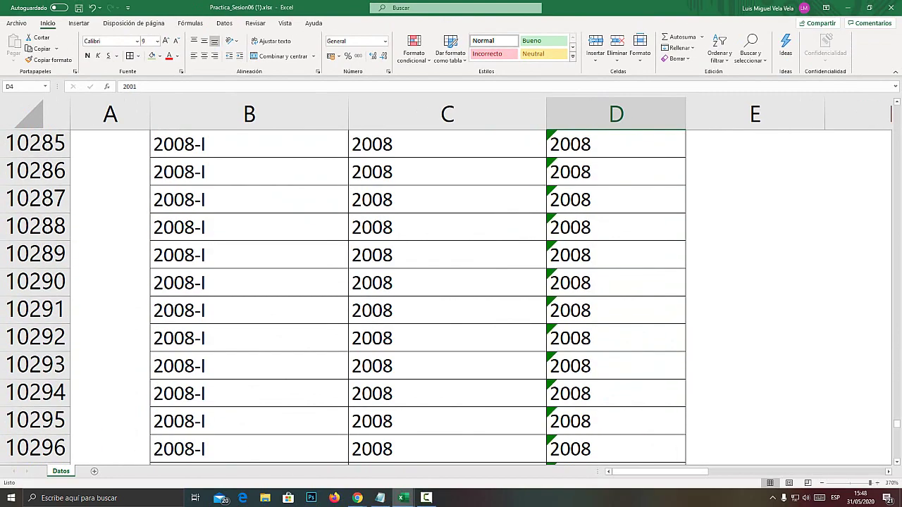
{"action": "left_click", "coordinate": [7, 419]}
{"action": "key", "text": "super+plus"}
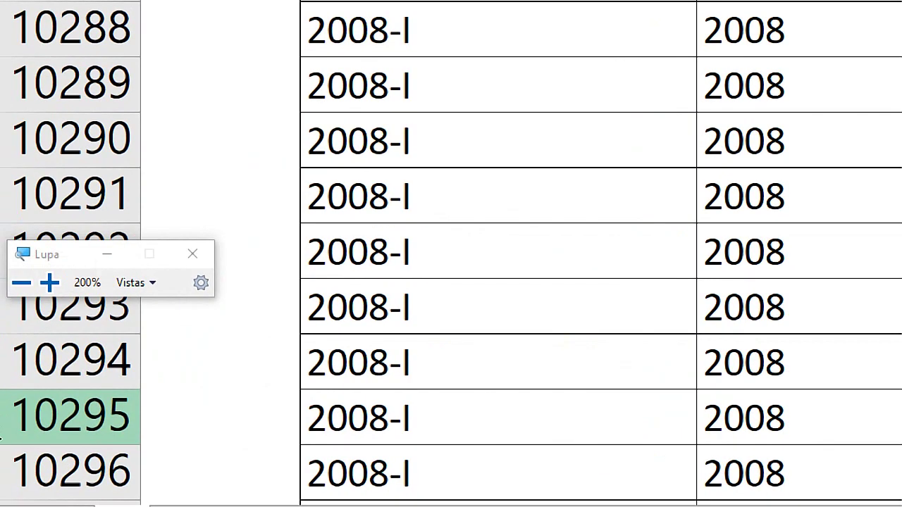
{"action": "key", "text": "super+Escape"}
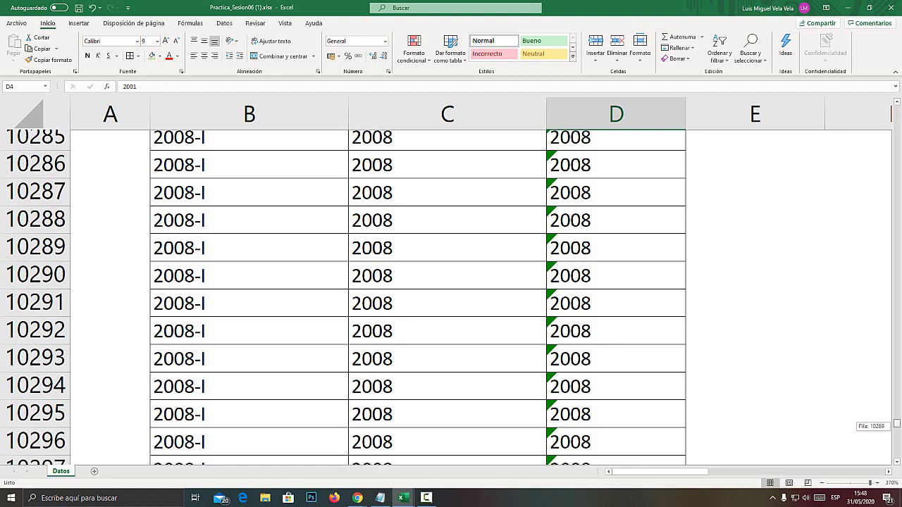
{"action": "left_click_drag", "start_coordinate": [898, 423], "coordinate": [898, 106]}
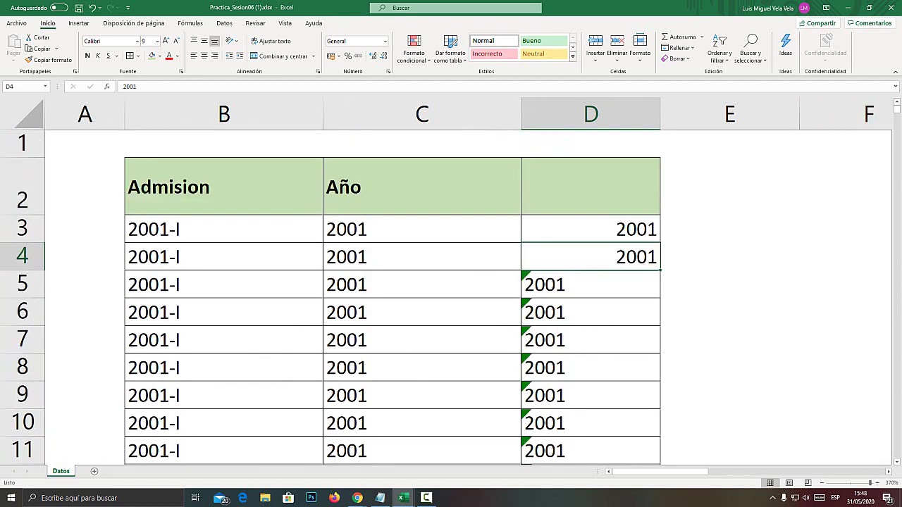
{"action": "left_click", "coordinate": [591, 284]}
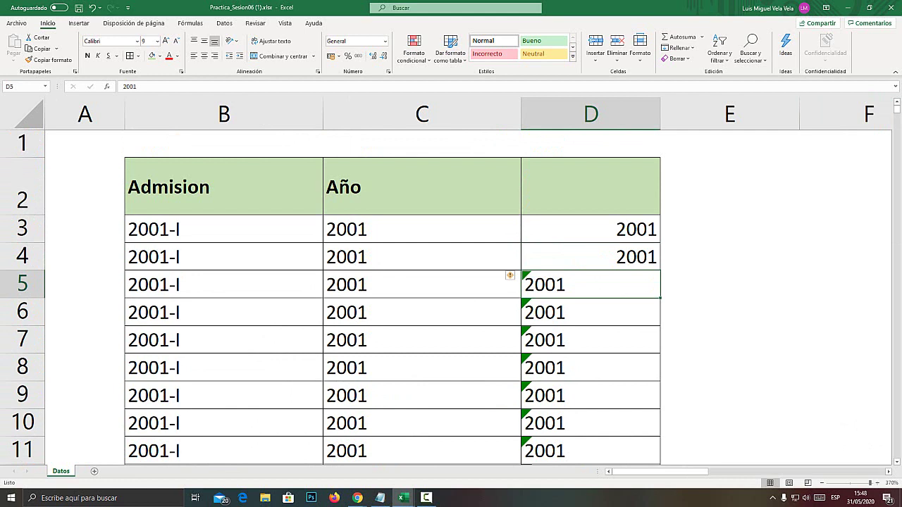
Step: Inspect the EXTRAE formula behind the year in C3 without changing it
{"action": "left_click", "coordinate": [422, 229]}
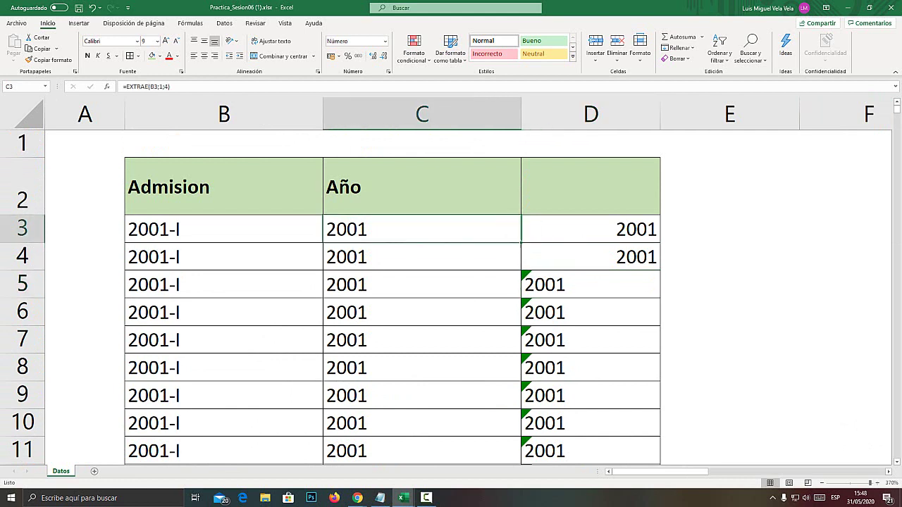
{"action": "key", "text": "super+plus"}
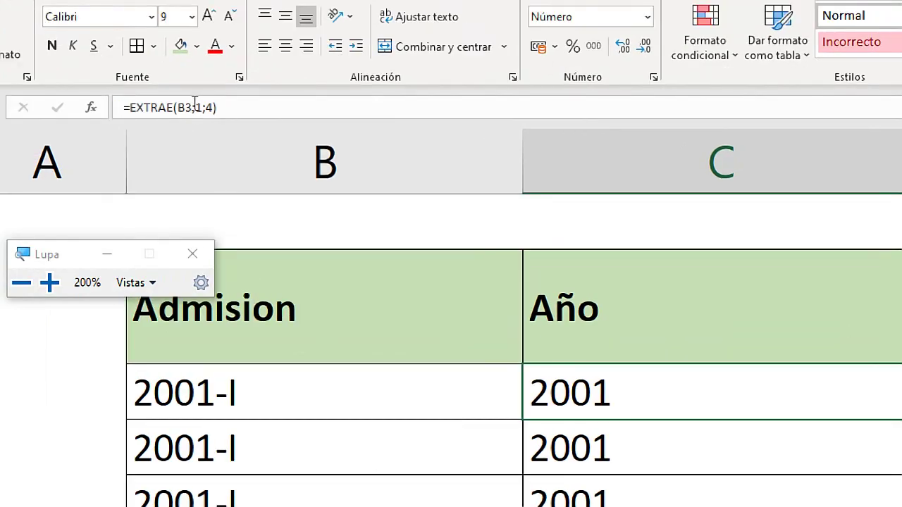
{"action": "left_click", "coordinate": [162, 87]}
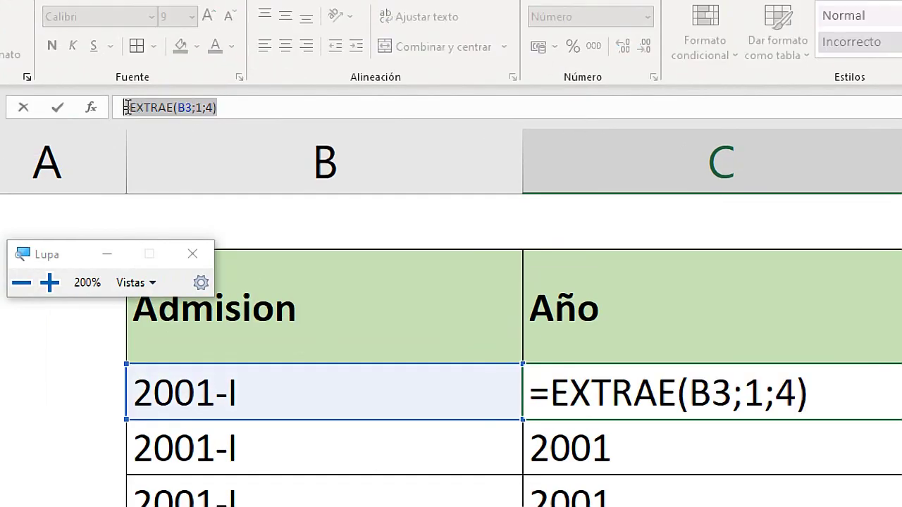
{"action": "key", "text": "super+Escape"}
{"action": "key", "text": "Escape"}
Step: Copy column C and paste it into column E as values only (Pegar valores)
{"action": "left_click", "coordinate": [421, 114]}
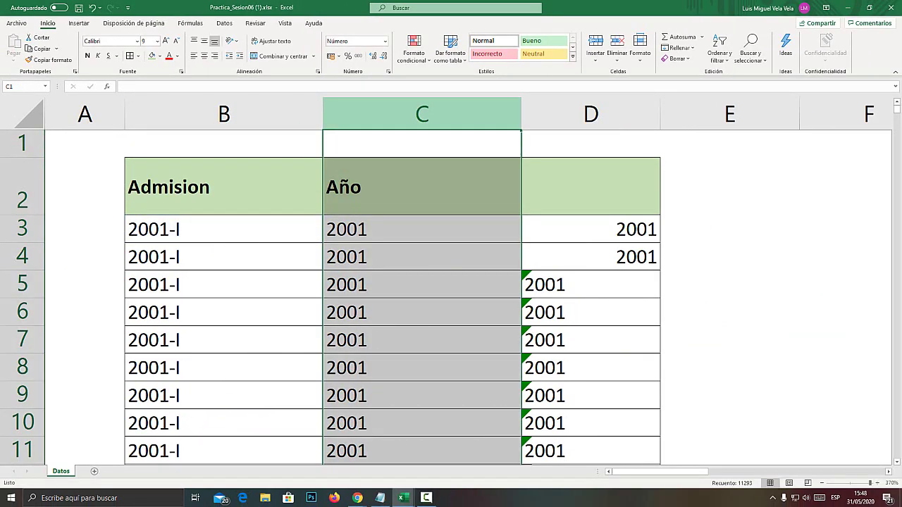
{"action": "right_click", "coordinate": [433, 115]}
{"action": "left_click", "coordinate": [448, 135]}
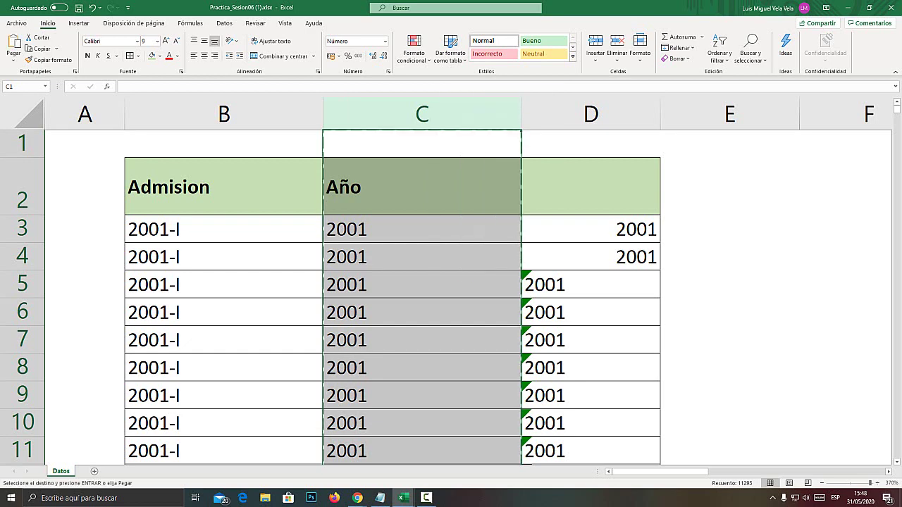
{"action": "key", "text": "super+plus"}
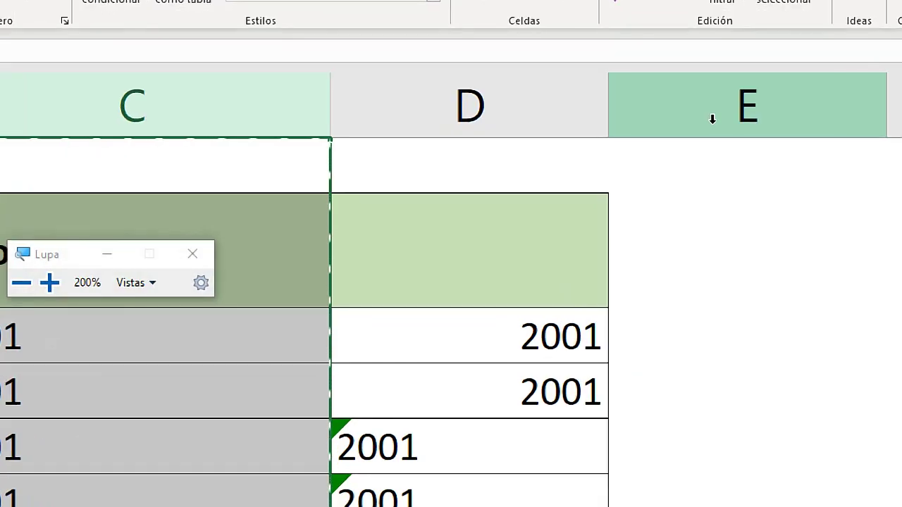
{"action": "key", "text": "super+Escape"}
{"action": "right_click", "coordinate": [712, 119]}
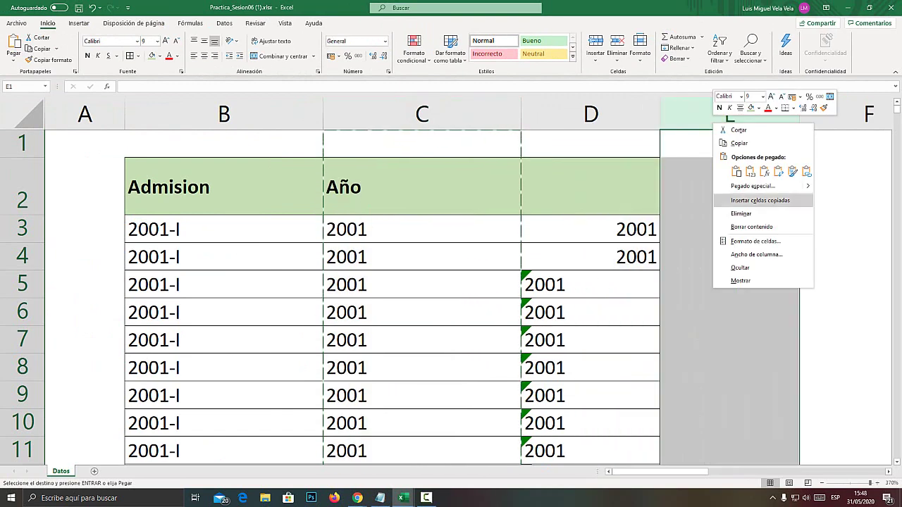
{"action": "mouse_move", "coordinate": [753, 186]}
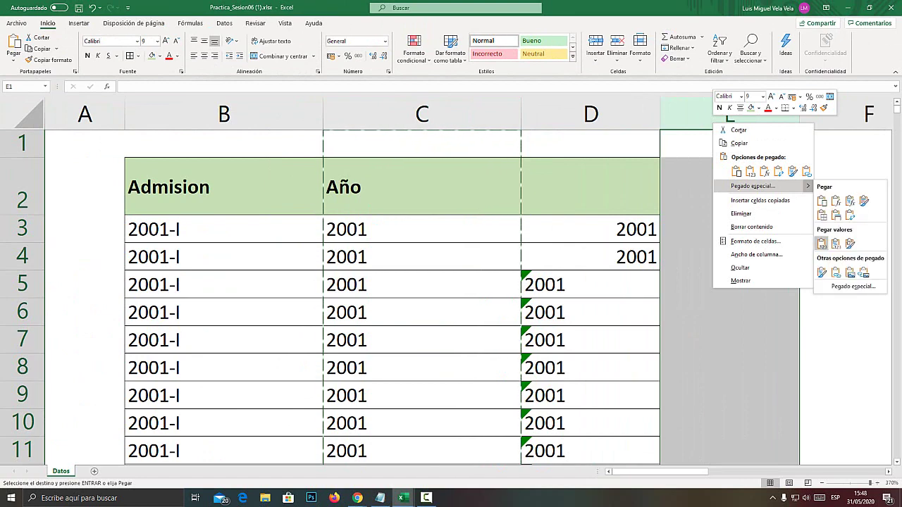
{"action": "key", "text": "super+plus"}
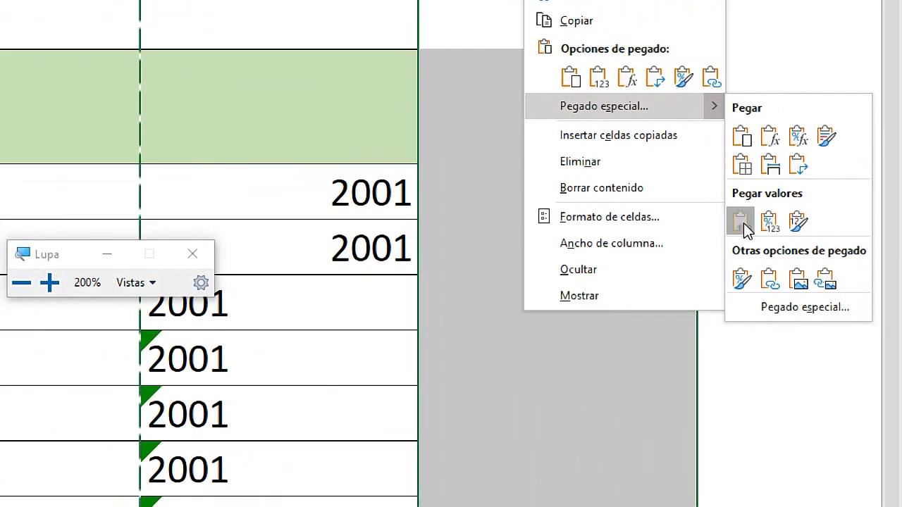
{"action": "left_click", "coordinate": [743, 224]}
{"action": "key", "text": "super+Escape"}
Step: Delete the pasted Año values from column E and reselect column D
{"action": "left_click", "coordinate": [730, 229]}
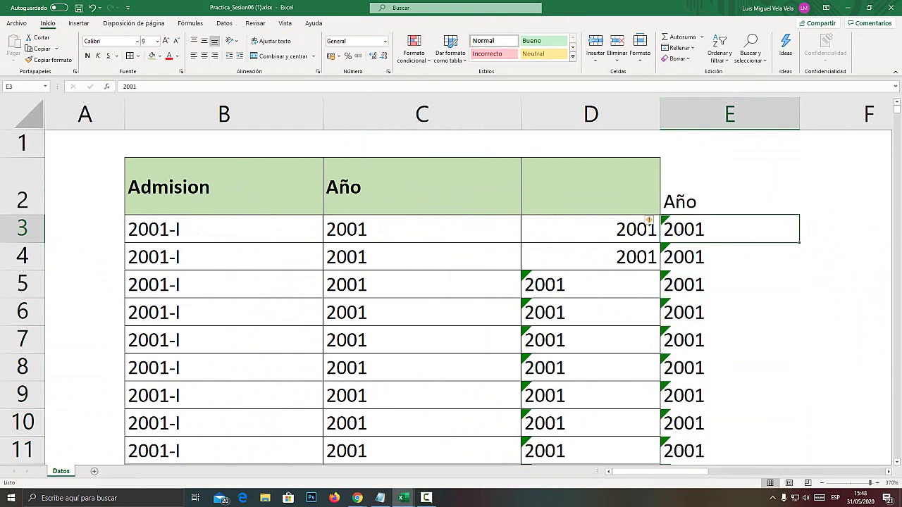
{"action": "right_click", "coordinate": [715, 115]}
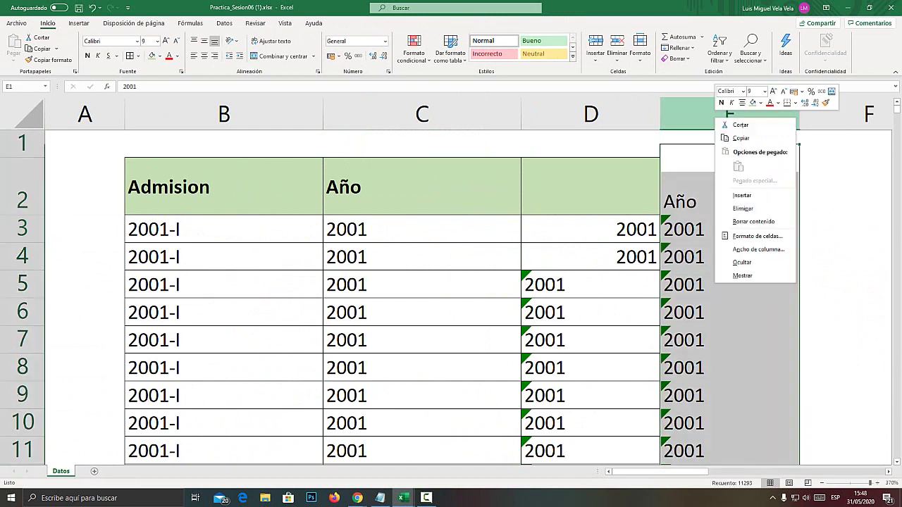
{"action": "left_click", "coordinate": [740, 220]}
{"action": "key", "text": "Delete"}
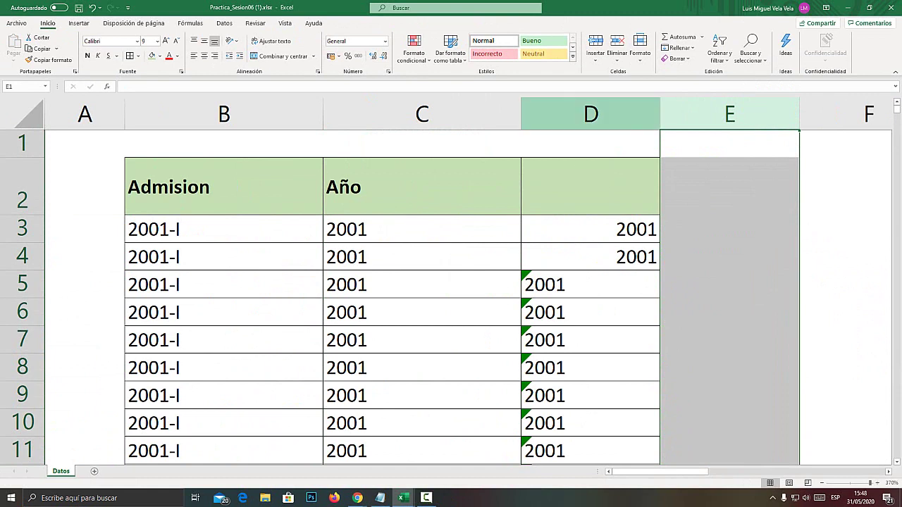
{"action": "left_click", "coordinate": [591, 114]}
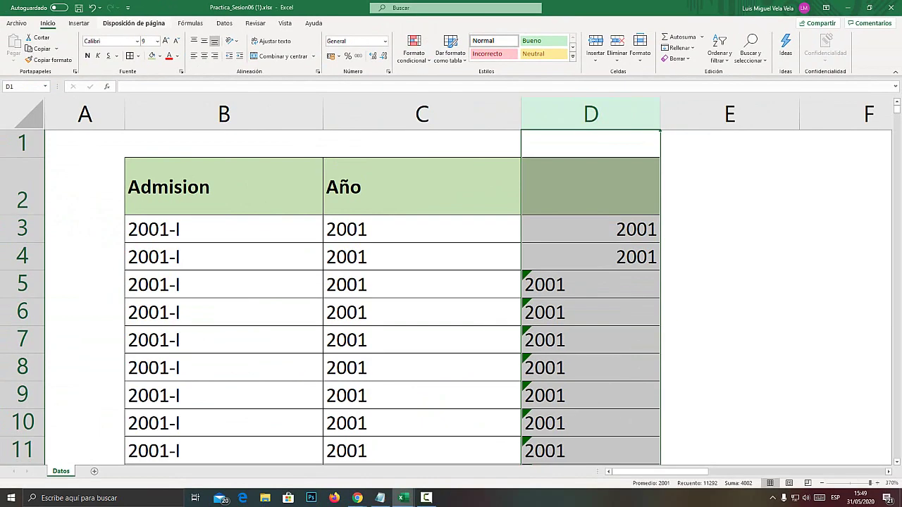
Step: Run Datos > Texto en columnas on column D with default settings, converting every year to a number
{"action": "key", "text": "super+plus"}
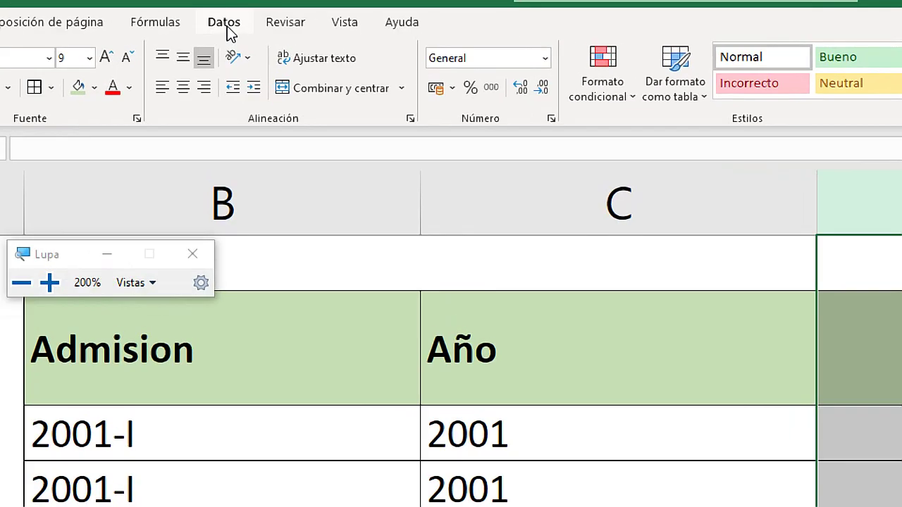
{"action": "left_click", "coordinate": [231, 24]}
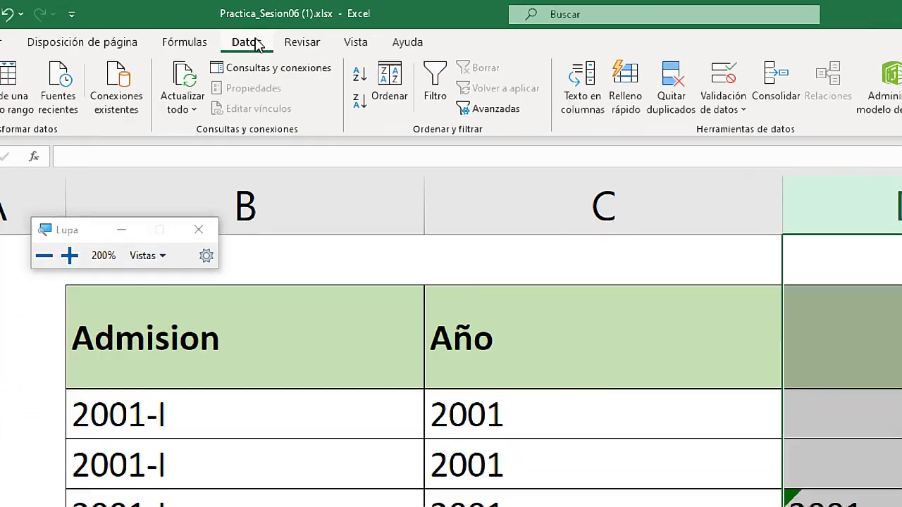
{"action": "key", "text": "super+Escape"}
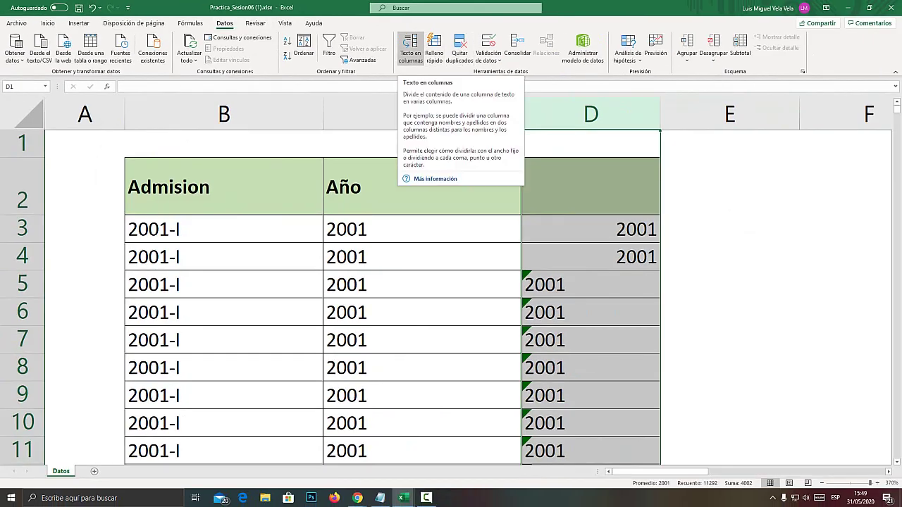
{"action": "key", "text": "super+plus"}
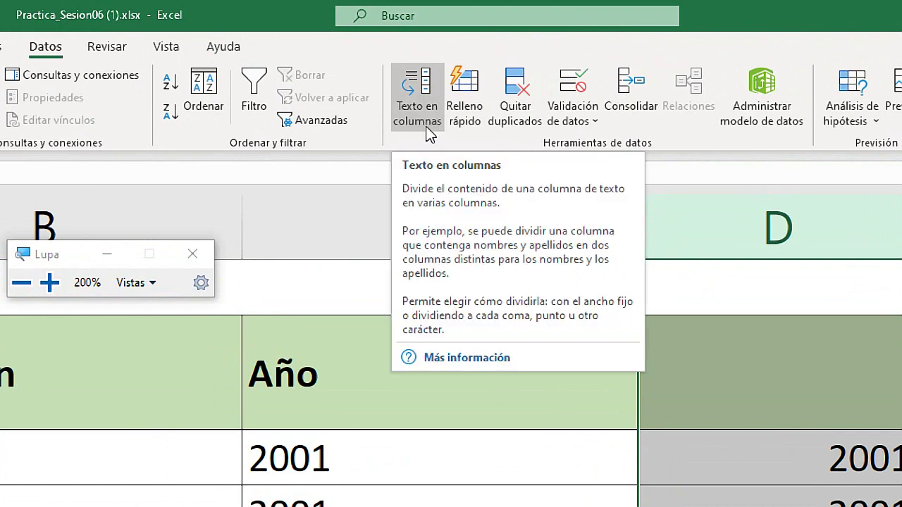
{"action": "left_click", "coordinate": [428, 134]}
{"action": "key", "text": "super+Escape"}
{"action": "left_click_drag", "start_coordinate": [583, 95], "coordinate": [475, 95]}
{"action": "key", "text": "super+plus"}
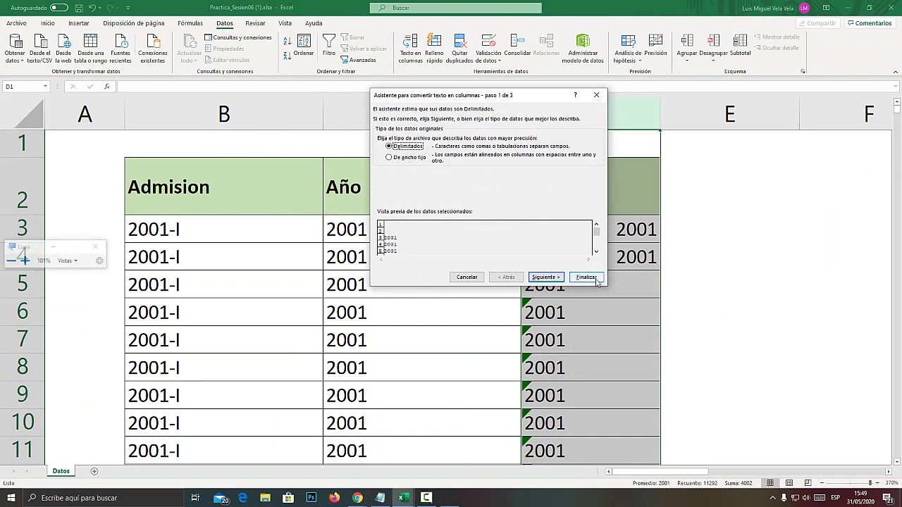
{"action": "left_click", "coordinate": [580, 281]}
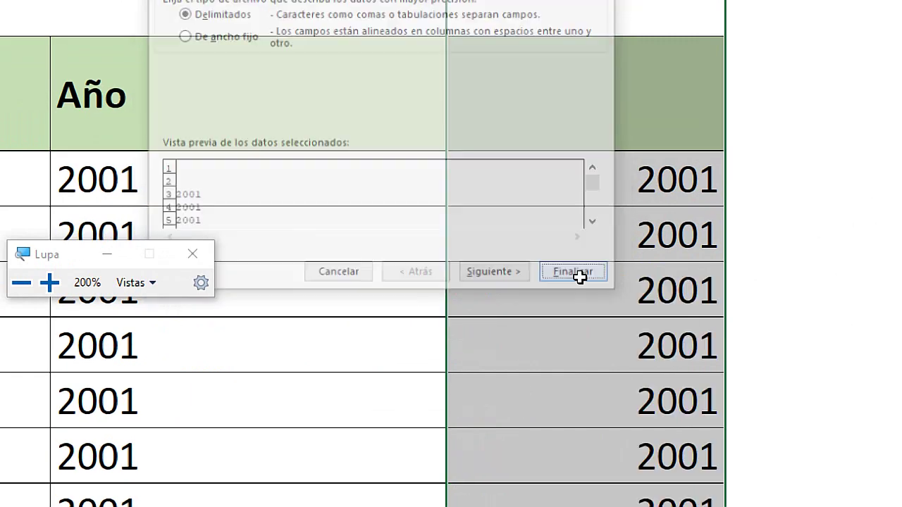
{"action": "key", "text": "super+Escape"}
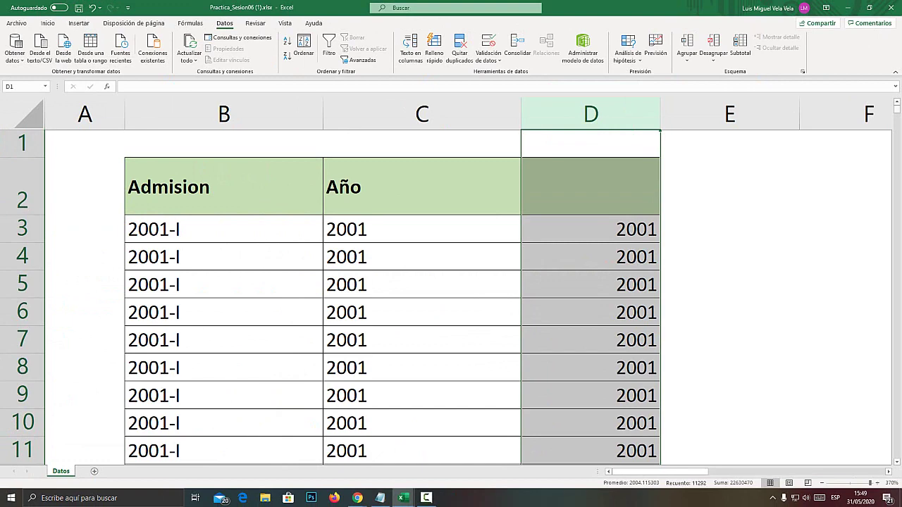
{"action": "left_click_drag", "start_coordinate": [897, 107], "coordinate": [896, 111]}
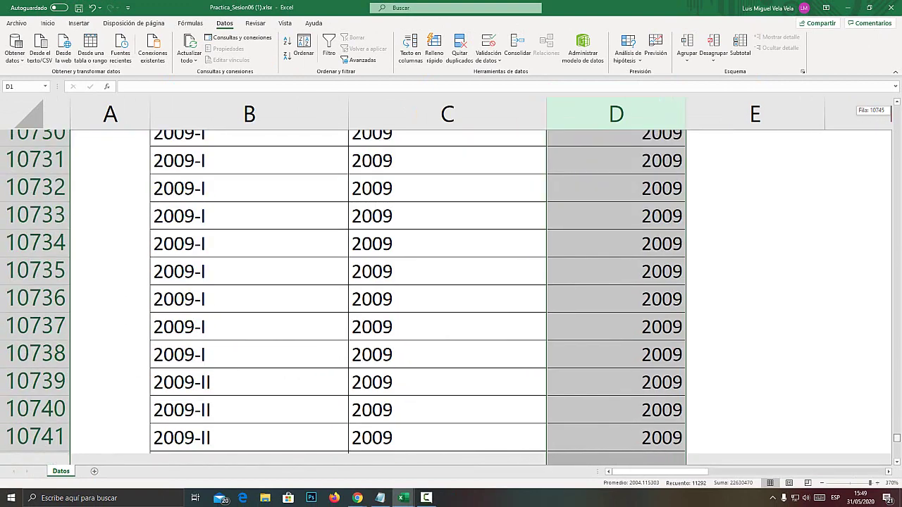
{"action": "left_click_drag", "start_coordinate": [896, 112], "coordinate": [896, 106]}
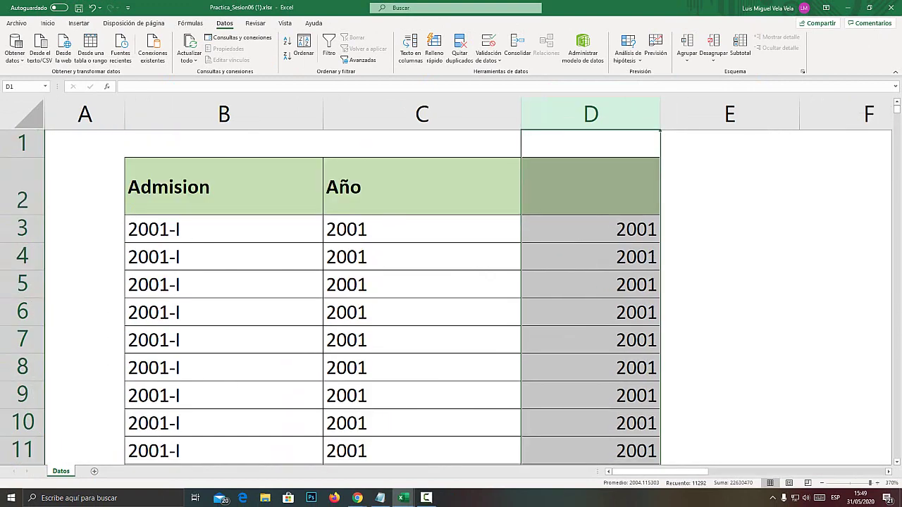
Step: Format column D as Número with 2 decimal places so years show as 2001.00
{"action": "right_click", "coordinate": [596, 221]}
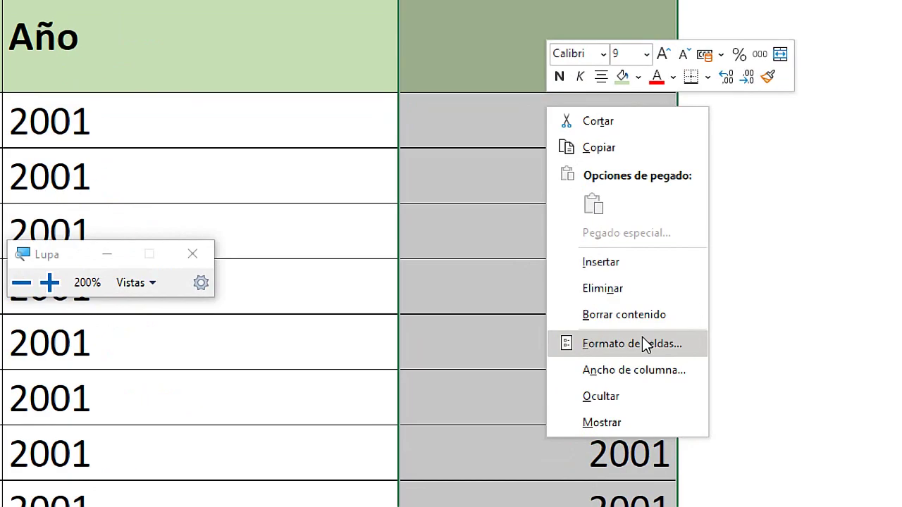
{"action": "left_click", "coordinate": [635, 340]}
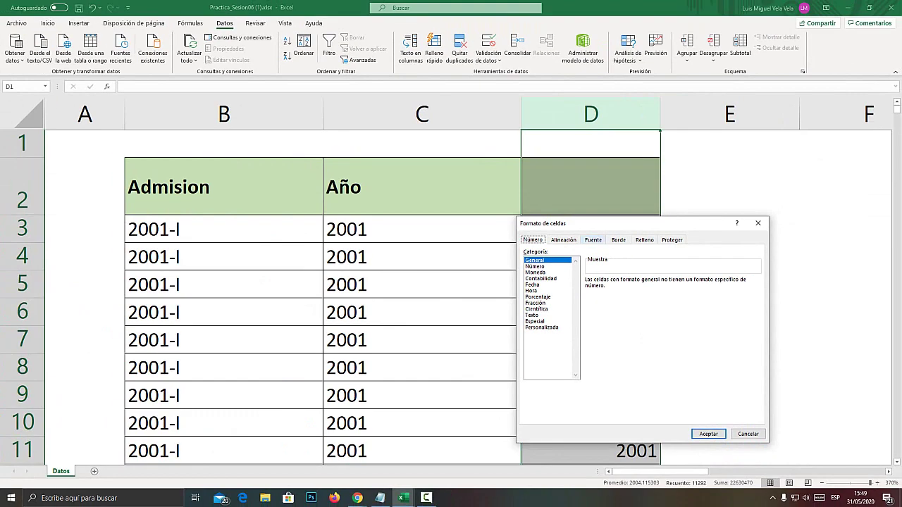
{"action": "left_click_drag", "start_coordinate": [657, 222], "coordinate": [416, 127]}
{"action": "key", "text": "super+plus"}
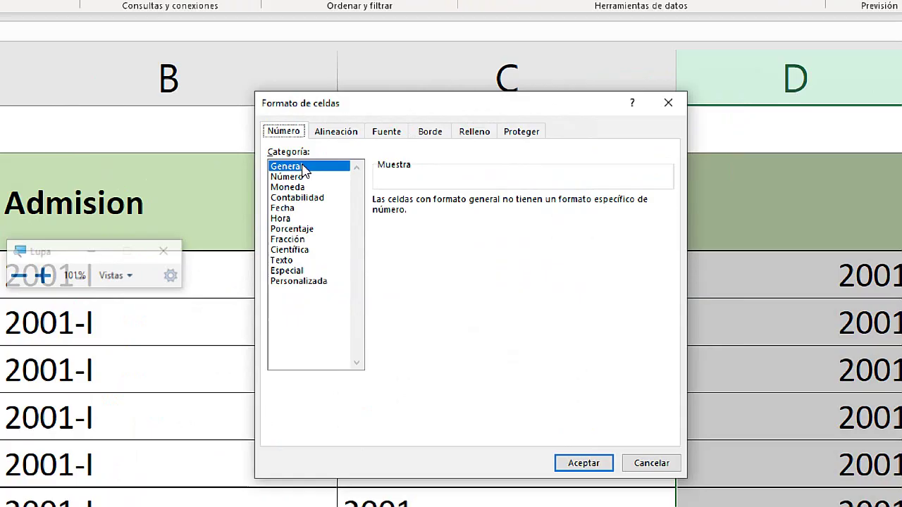
{"action": "left_click", "coordinate": [294, 172]}
{"action": "key", "text": "super+minus"}
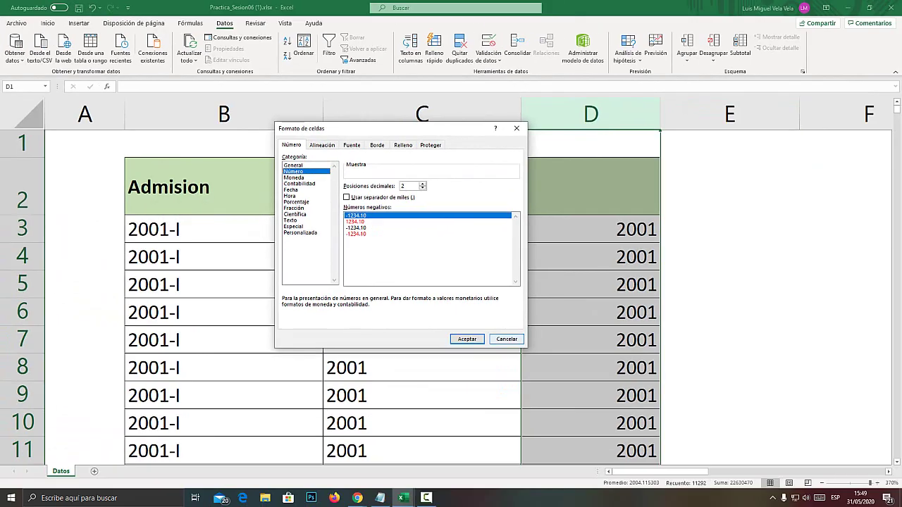
{"action": "left_click", "coordinate": [466, 339]}
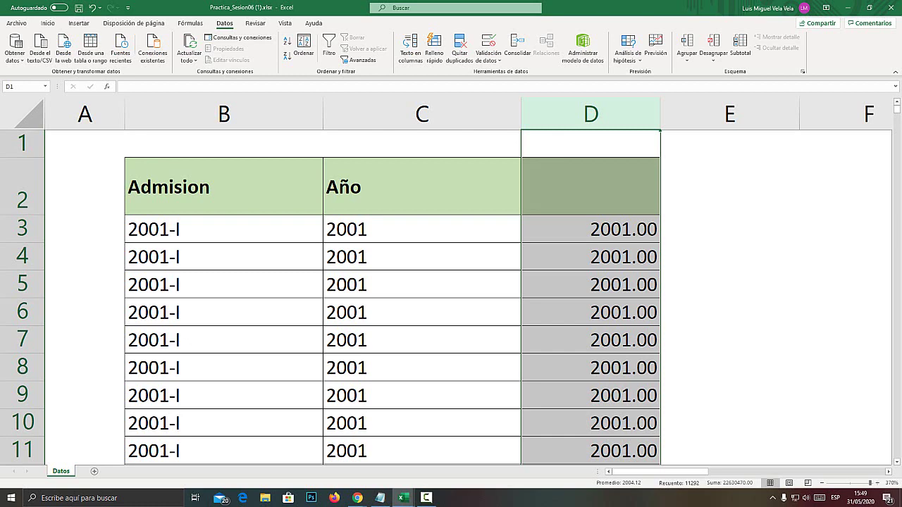
Step: In Formato de celdas for column D, try the Moneda and Número categories with different decimal places
{"action": "right_click", "coordinate": [613, 253]}
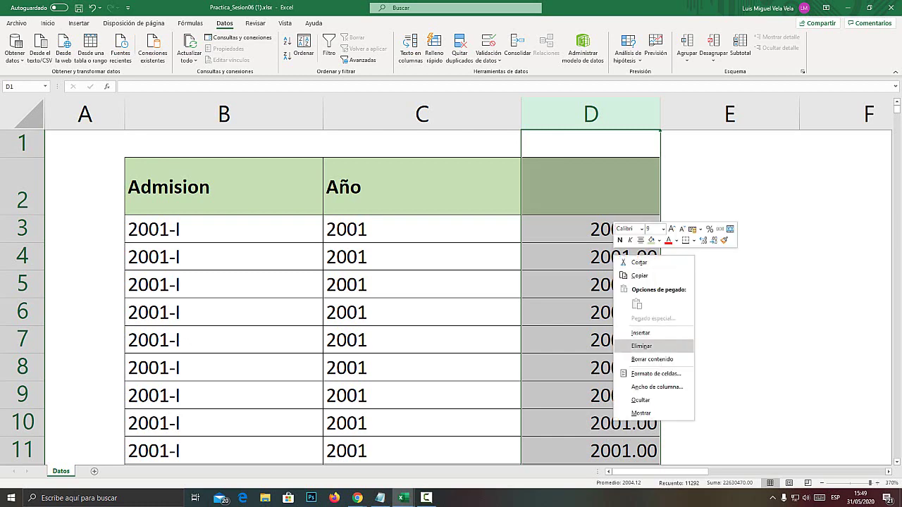
{"action": "left_click", "coordinate": [648, 374]}
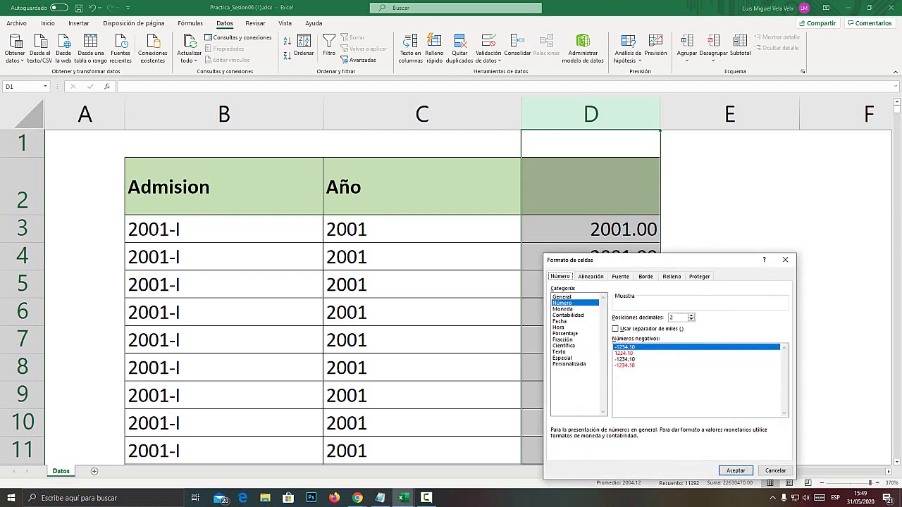
{"action": "key", "text": "super+plus"}
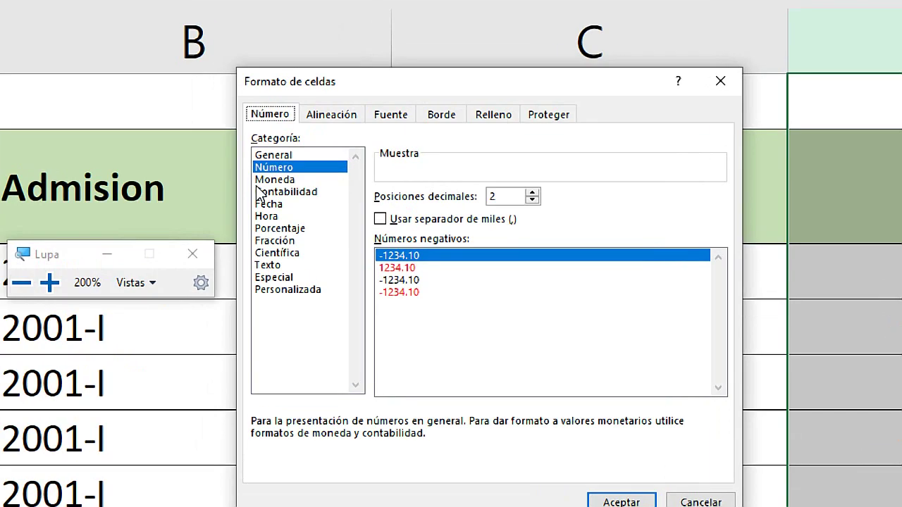
{"action": "left_click", "coordinate": [265, 182]}
{"action": "left_click", "coordinate": [532, 192]}
{"action": "left_click", "coordinate": [533, 193]}
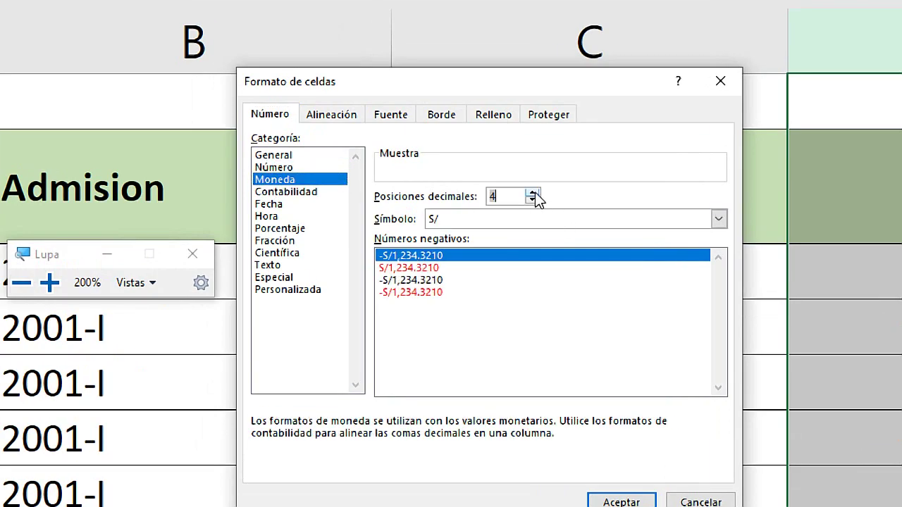
{"action": "left_click", "coordinate": [532, 200]}
{"action": "left_click", "coordinate": [532, 201]}
{"action": "left_click", "coordinate": [266, 167]}
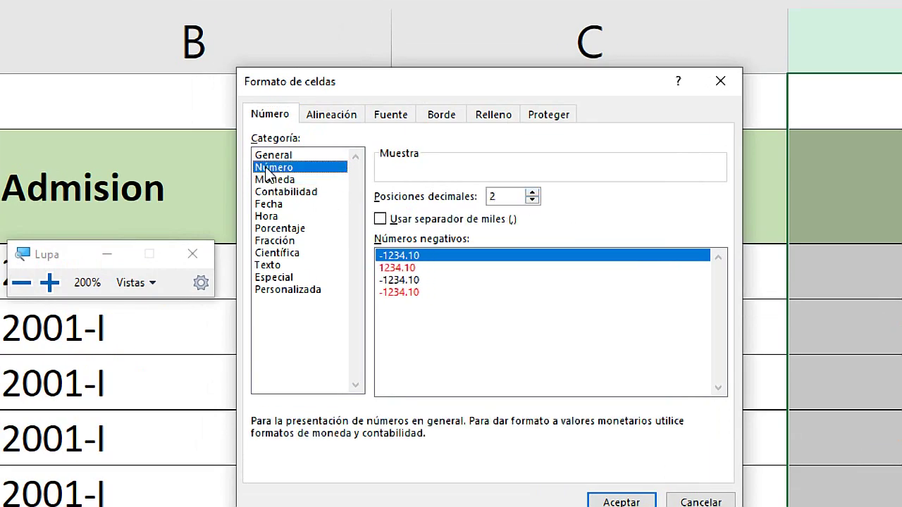
{"action": "left_click", "coordinate": [533, 200]}
{"action": "left_click", "coordinate": [533, 201]}
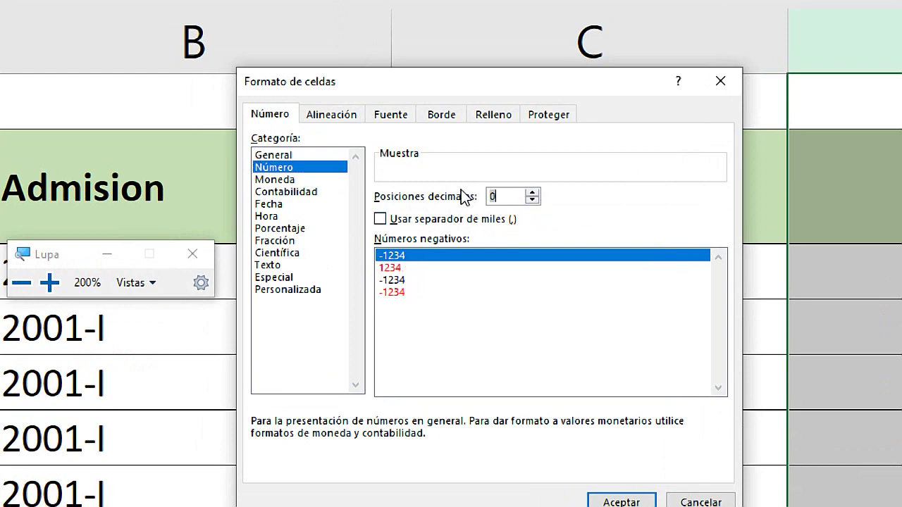
Step: Apply Moneda with 2 decimals to column D so years read S/2,001.00, then select D5
{"action": "left_click", "coordinate": [282, 181]}
{"action": "left_click", "coordinate": [532, 192]}
{"action": "left_click", "coordinate": [533, 193]}
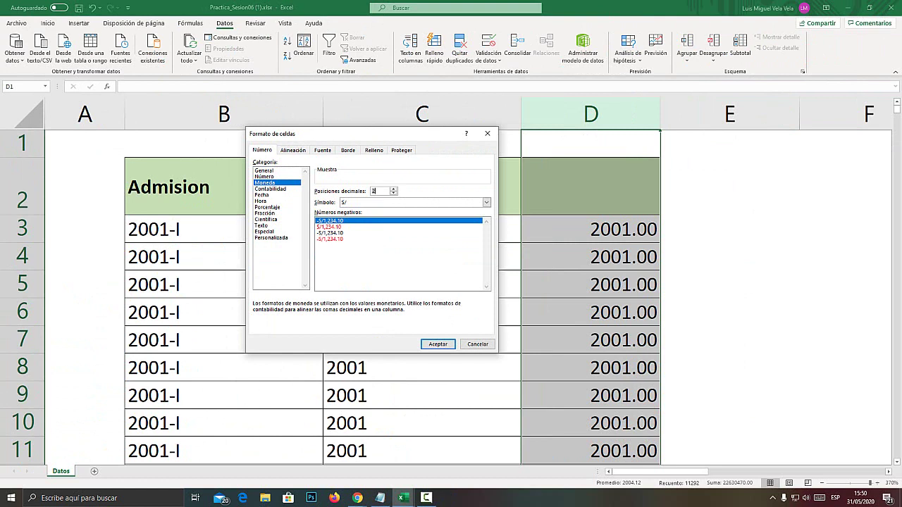
{"action": "left_click", "coordinate": [438, 344]}
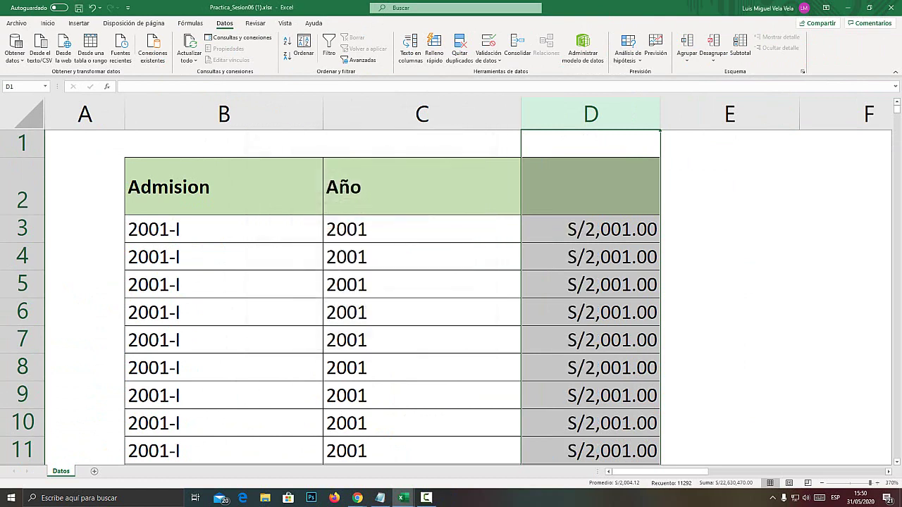
{"action": "left_click", "coordinate": [590, 285]}
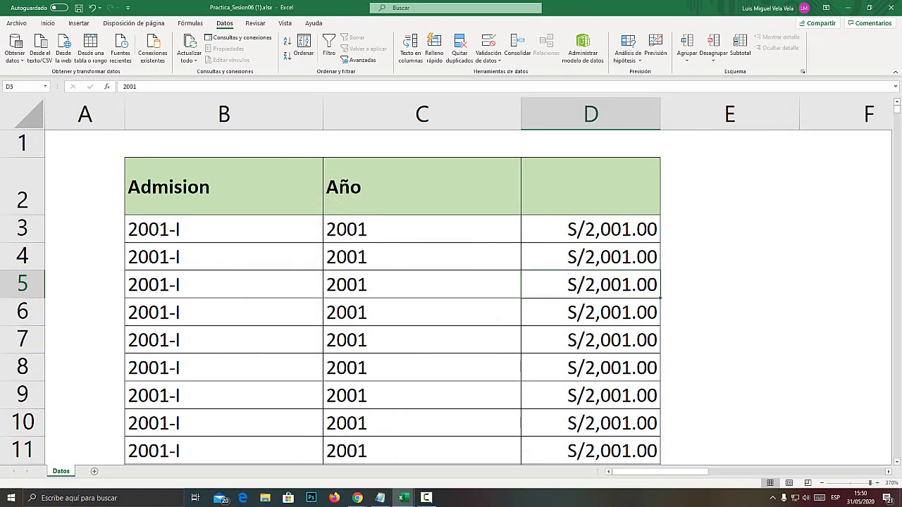